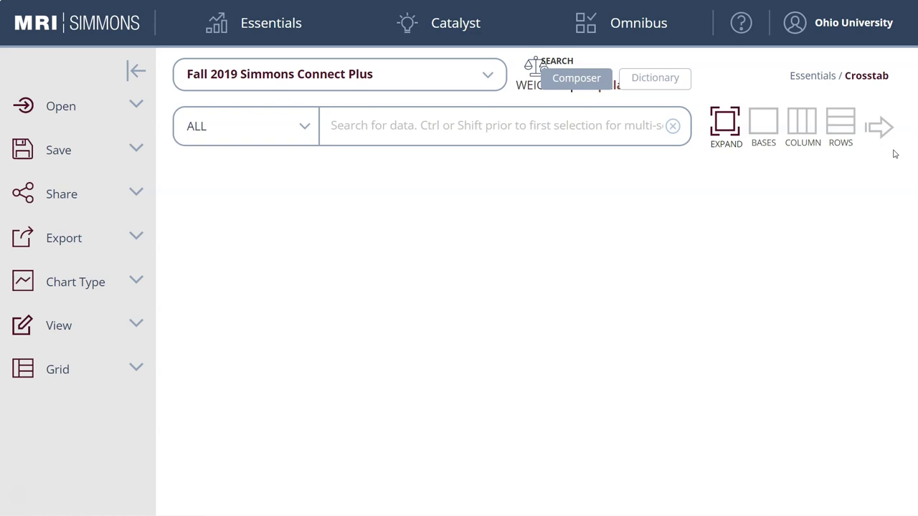
Go to Essentials > Quick Reports and open the search box's ALL scope dropdown
{"action": "mouse_move", "coordinate": [311, 35]}
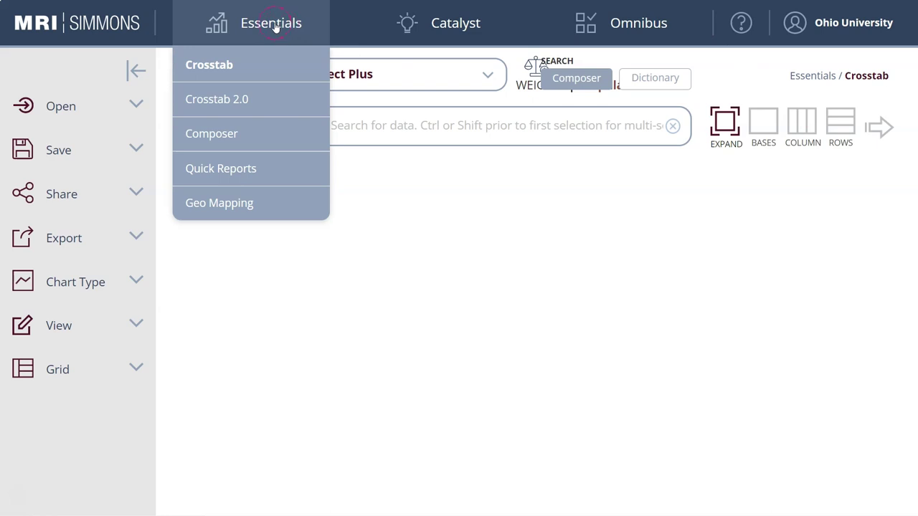
{"action": "left_click", "coordinate": [242, 166]}
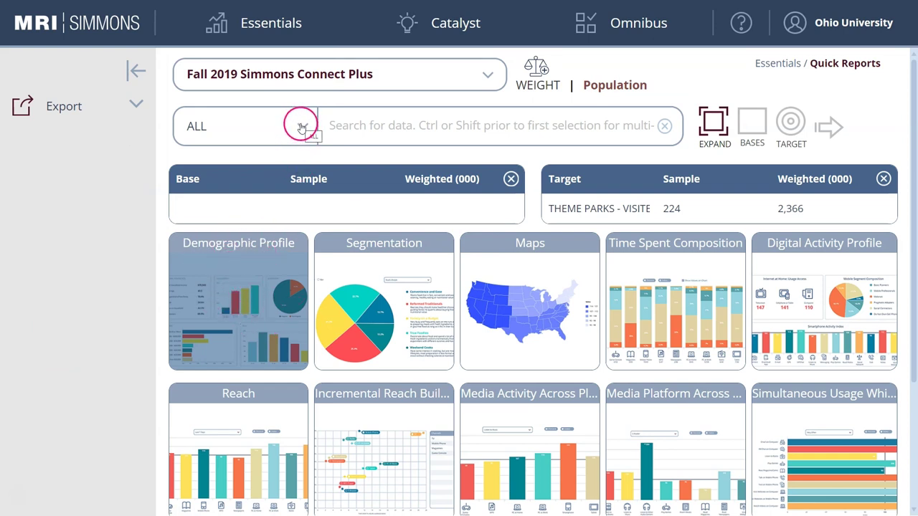
{"action": "left_click", "coordinate": [361, 129]}
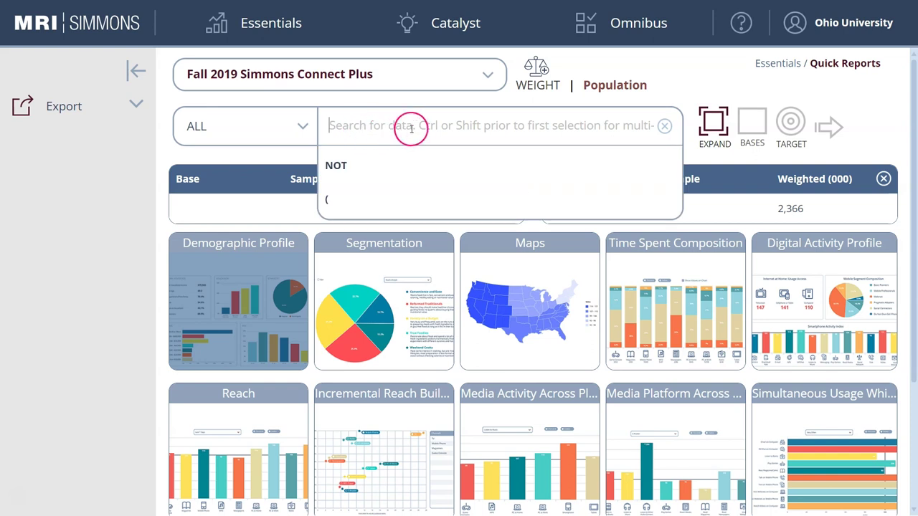
{"action": "left_click", "coordinate": [291, 123]}
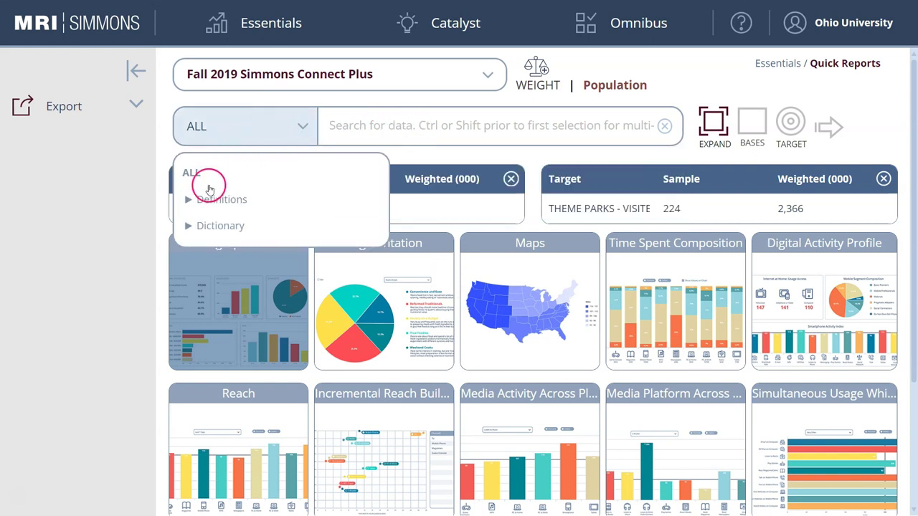
Expand the Dictionary scope and scroll down to the ENTERTAINMENT/LEISURE category
{"action": "left_click", "coordinate": [189, 228]}
{"action": "scroll", "coordinate": [358, 277], "scroll_direction": "down", "scroll_amount": 1}
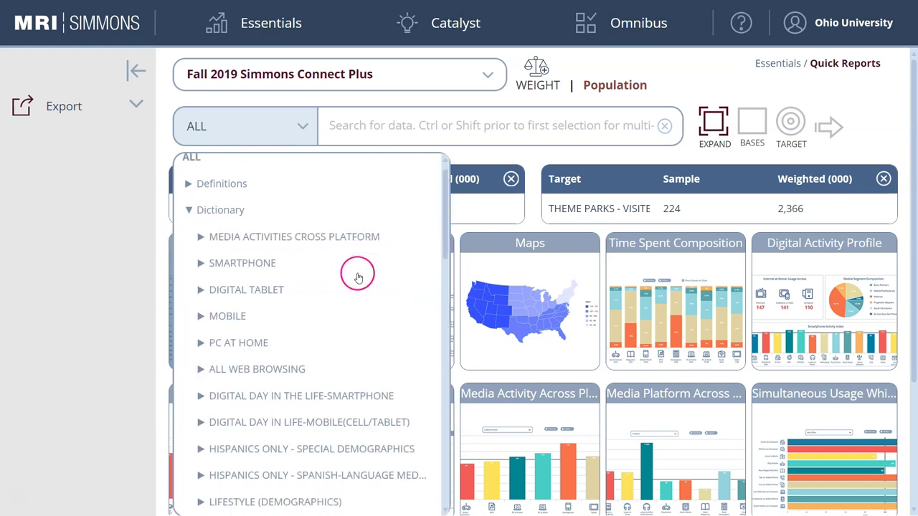
{"action": "scroll", "coordinate": [358, 278], "scroll_direction": "down", "scroll_amount": 1}
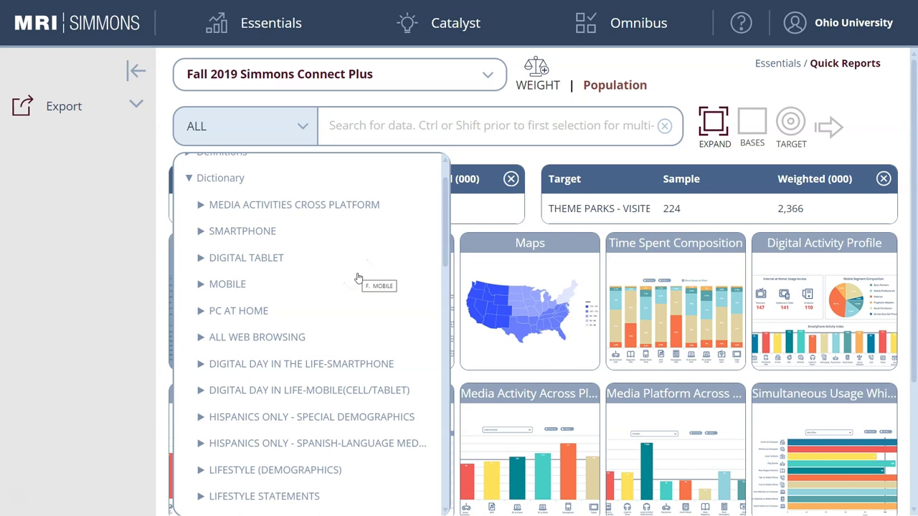
{"action": "scroll", "coordinate": [358, 277], "scroll_direction": "down", "scroll_amount": 3}
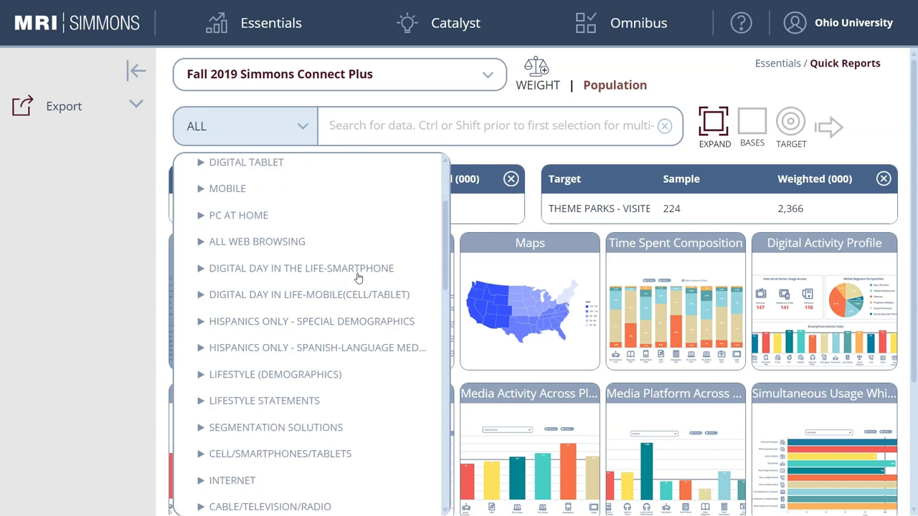
{"action": "scroll", "coordinate": [358, 277], "scroll_direction": "down", "scroll_amount": 1}
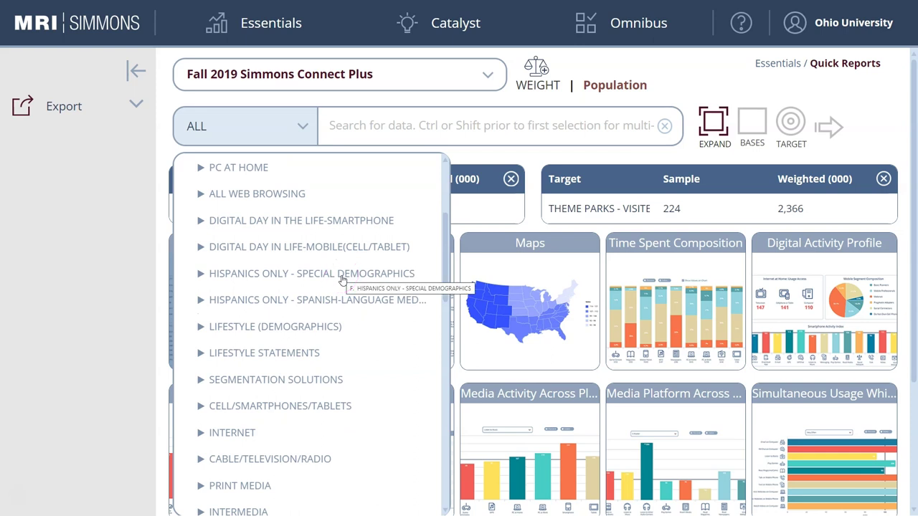
{"action": "scroll", "coordinate": [285, 315], "scroll_direction": "down", "scroll_amount": 4}
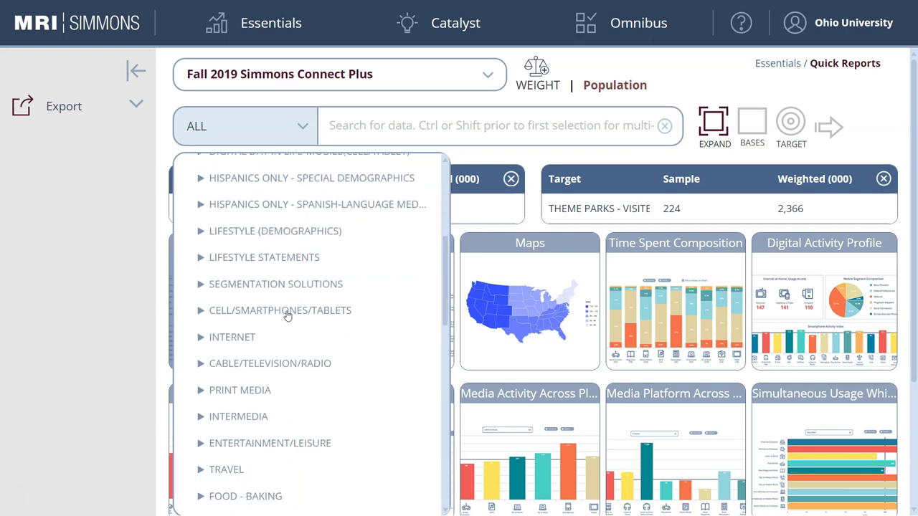
{"action": "scroll", "coordinate": [284, 324], "scroll_direction": "down", "scroll_amount": 1}
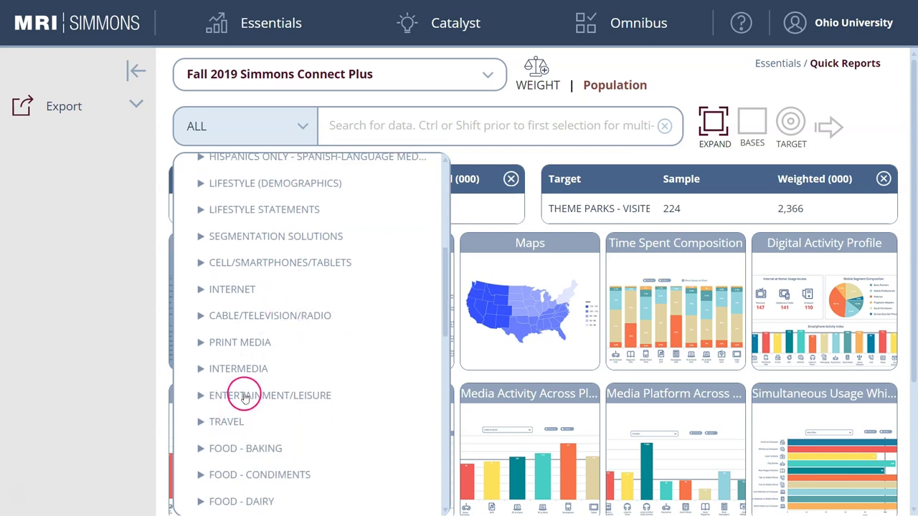
Expand ENTERTAINMENT/LEISURE and scroll to THEME PARKS (INCLUDING WATER PARKS)
{"action": "left_click", "coordinate": [202, 397]}
{"action": "scroll", "coordinate": [341, 321], "scroll_direction": "down", "scroll_amount": 1}
{"action": "scroll", "coordinate": [343, 318], "scroll_direction": "down", "scroll_amount": 2}
{"action": "scroll", "coordinate": [344, 315], "scroll_direction": "down", "scroll_amount": 2}
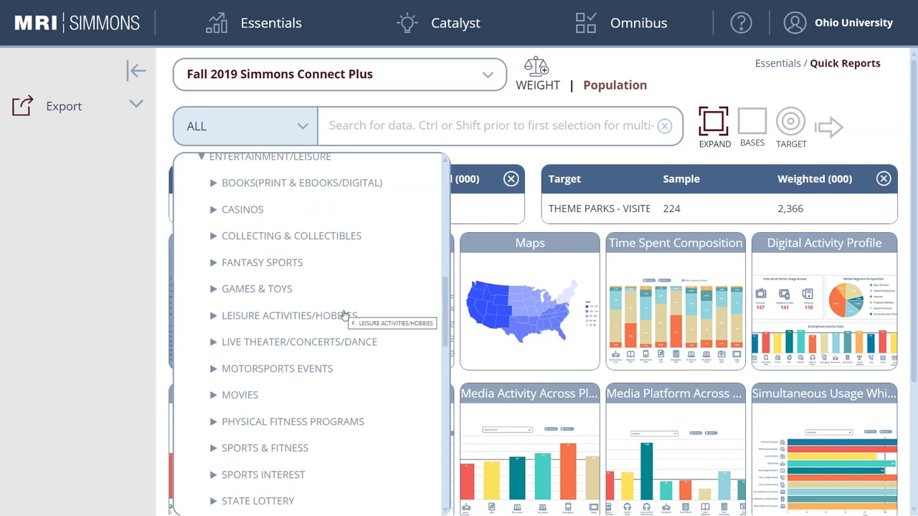
{"action": "scroll", "coordinate": [343, 315], "scroll_direction": "down", "scroll_amount": 3}
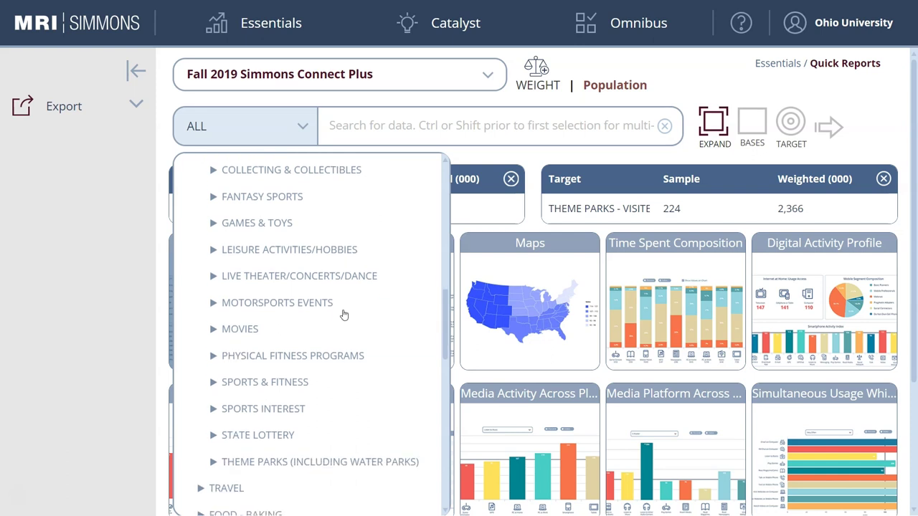
{"action": "left_click", "coordinate": [298, 342]}
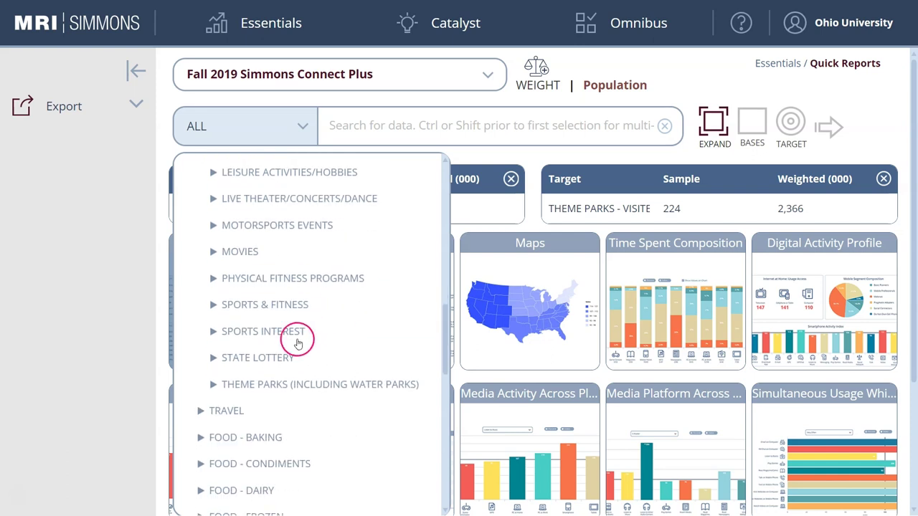
Expand THEME PARKS (INCLUDING WATER PARKS) to list its five questions through '# Times Visited'
{"action": "left_click", "coordinate": [215, 387]}
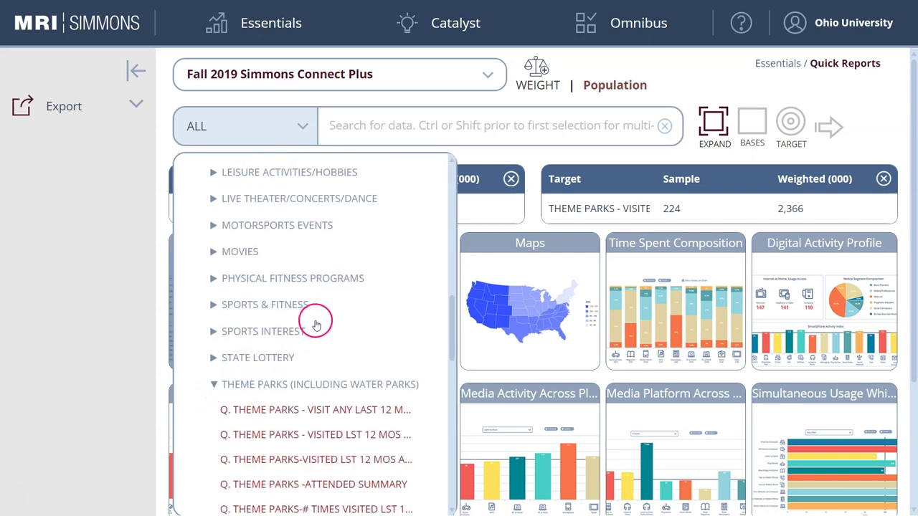
{"action": "scroll", "coordinate": [316, 324], "scroll_direction": "down", "scroll_amount": 1}
{"action": "scroll", "coordinate": [317, 325], "scroll_direction": "down", "scroll_amount": 1}
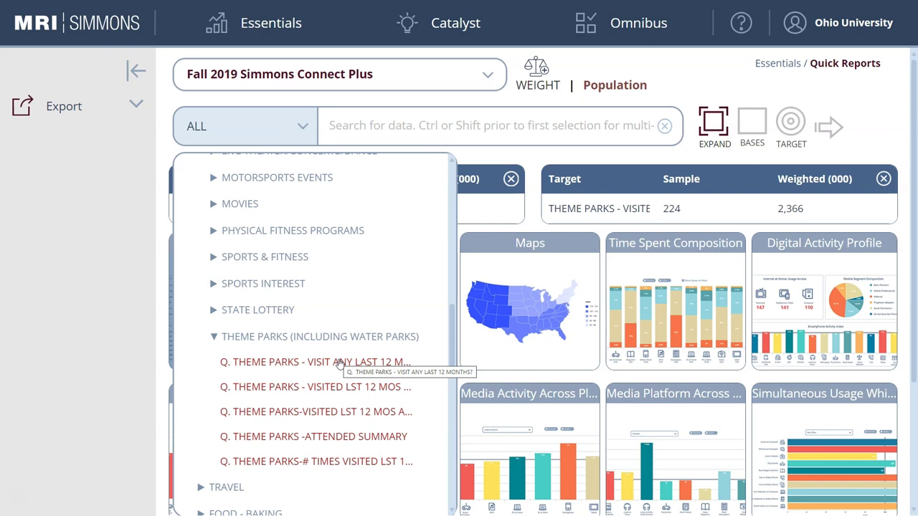
{"action": "left_click", "coordinate": [342, 388]}
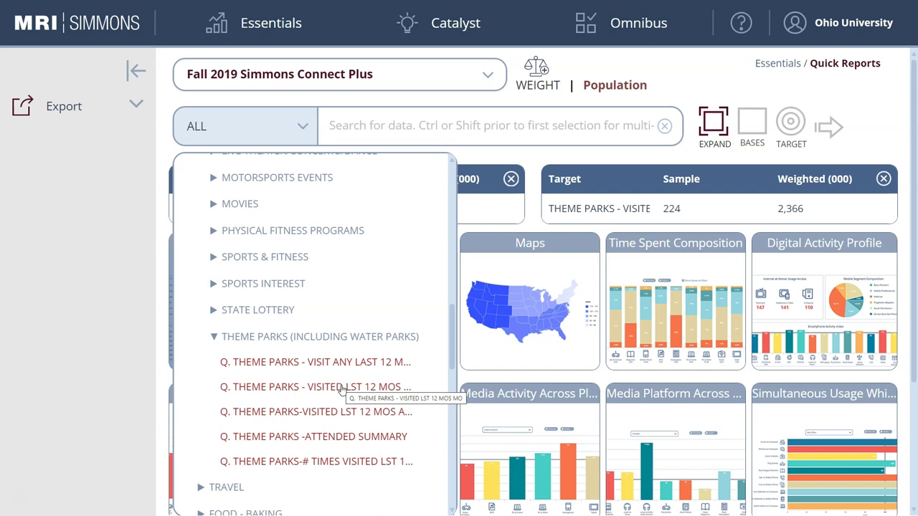
{"action": "left_click", "coordinate": [334, 413]}
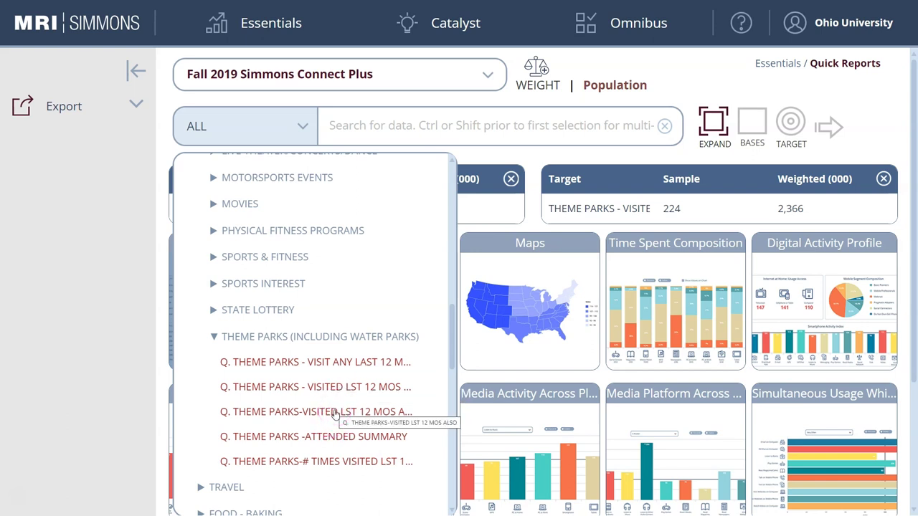
{"action": "left_click", "coordinate": [317, 462]}
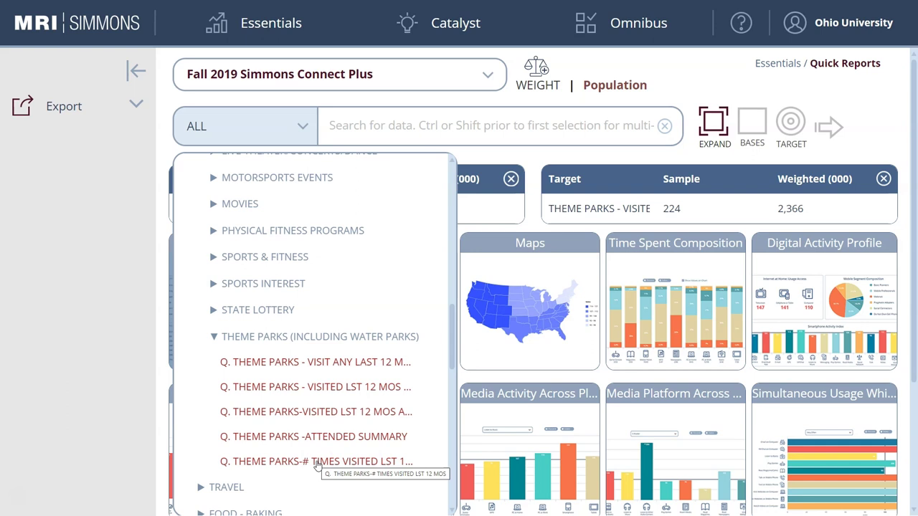
Set CEDAR POINT (OH) visitors as the Quick Reports target (224 sample, 2,366 weighted)
{"action": "left_click", "coordinate": [332, 388]}
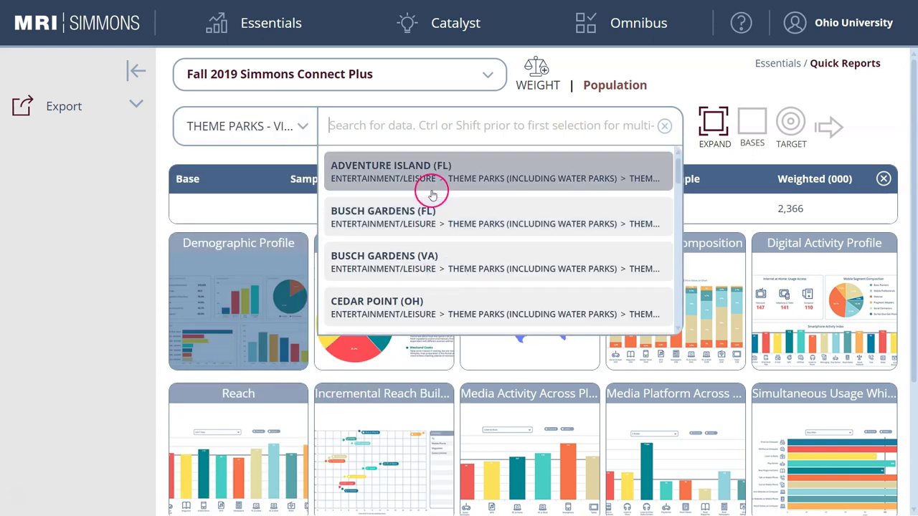
{"action": "scroll", "coordinate": [439, 231], "scroll_direction": "down", "scroll_amount": 1}
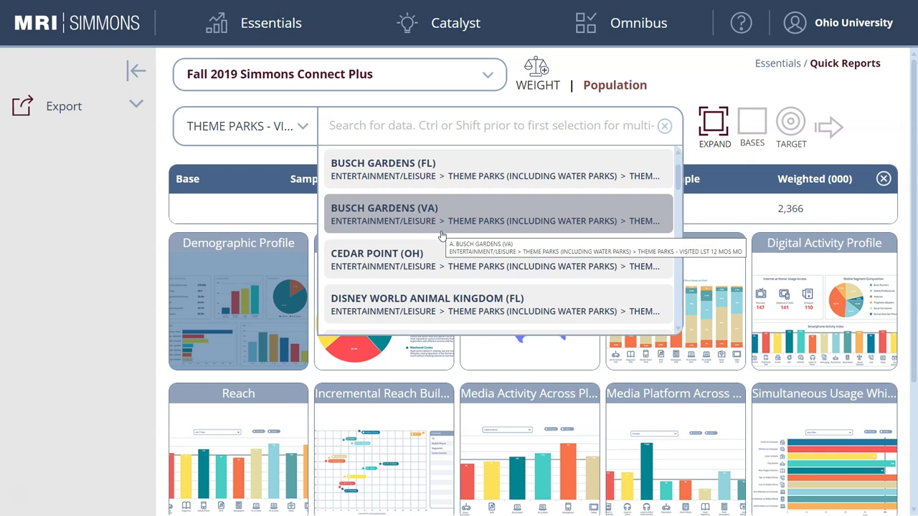
{"action": "left_click", "coordinate": [401, 262]}
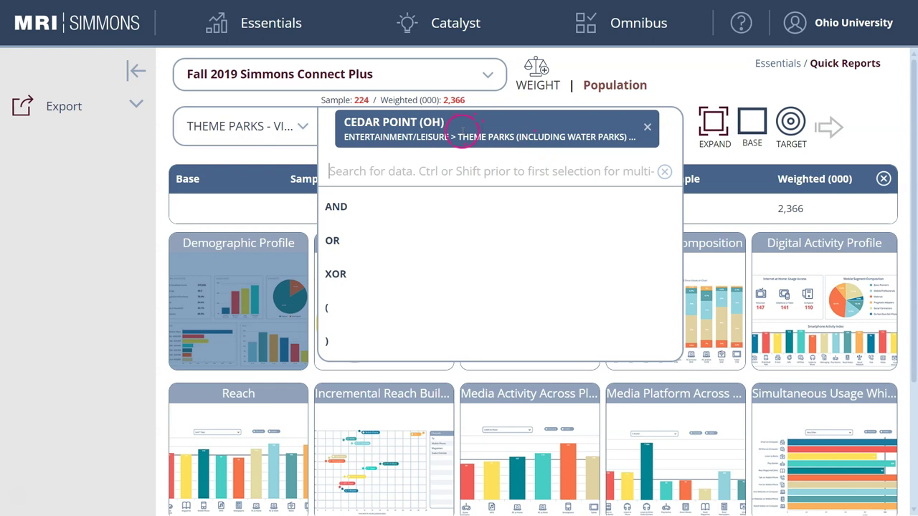
{"action": "left_click", "coordinate": [844, 91]}
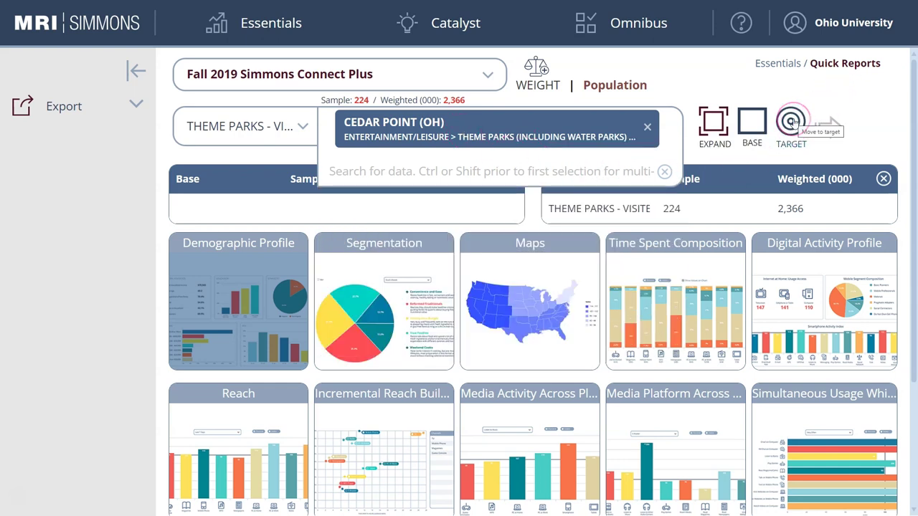
{"action": "left_click", "coordinate": [791, 123]}
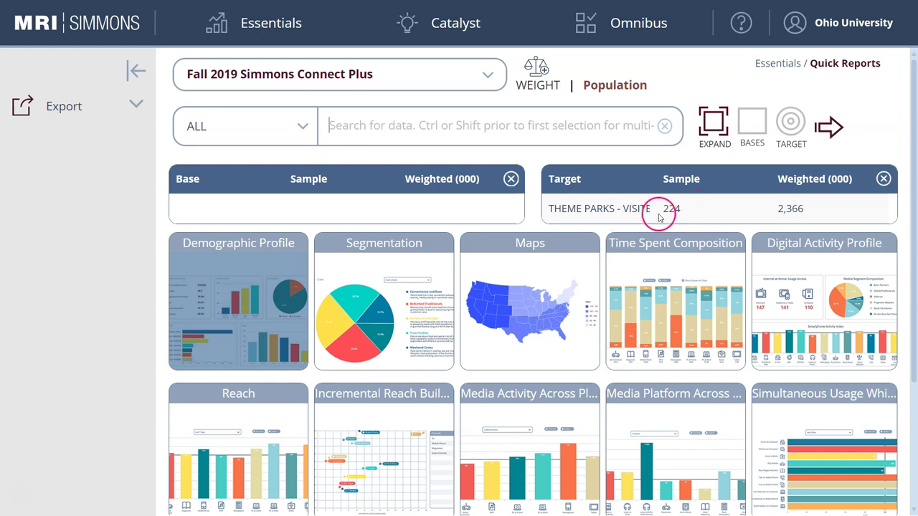
Run the Demographic Profile for Cedar Point visitors and scroll through the charts
{"action": "left_click", "coordinate": [830, 127]}
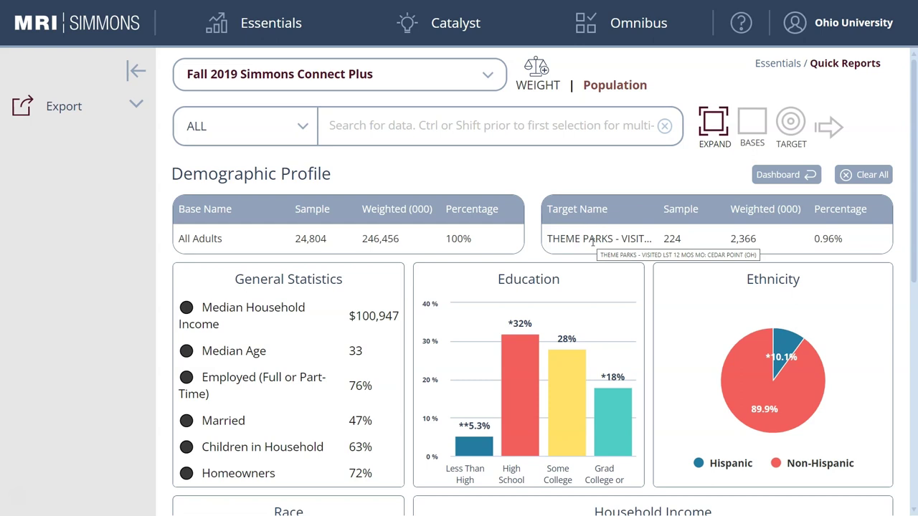
{"action": "scroll", "coordinate": [421, 298], "scroll_direction": "down", "scroll_amount": 1}
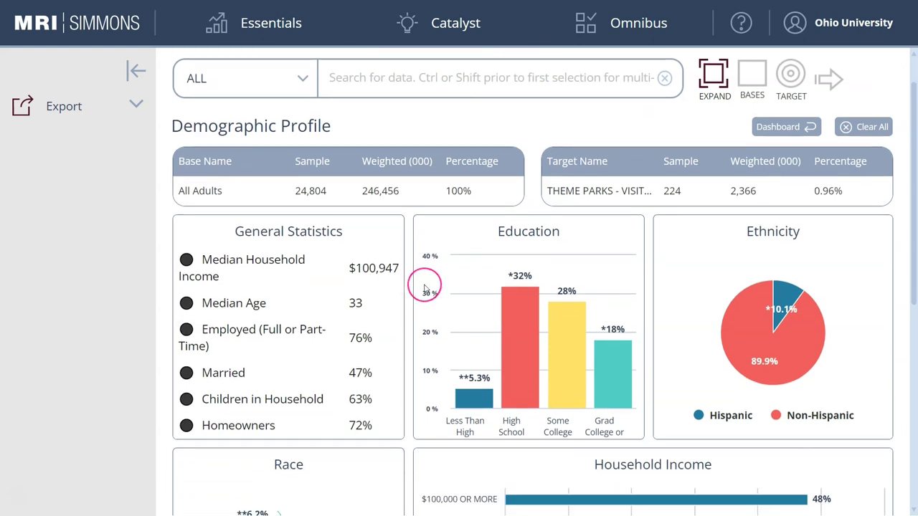
{"action": "scroll", "coordinate": [426, 278], "scroll_direction": "down", "scroll_amount": 4}
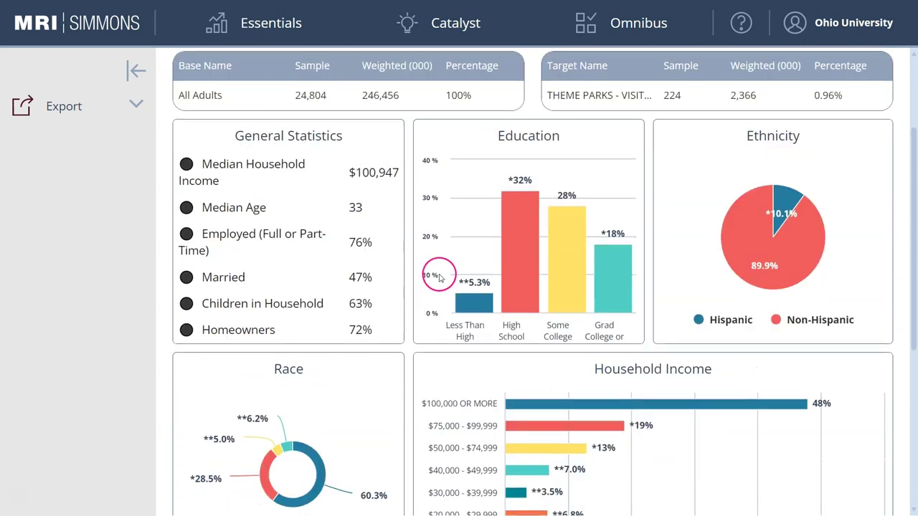
{"action": "scroll", "coordinate": [443, 291], "scroll_direction": "up", "scroll_amount": 2}
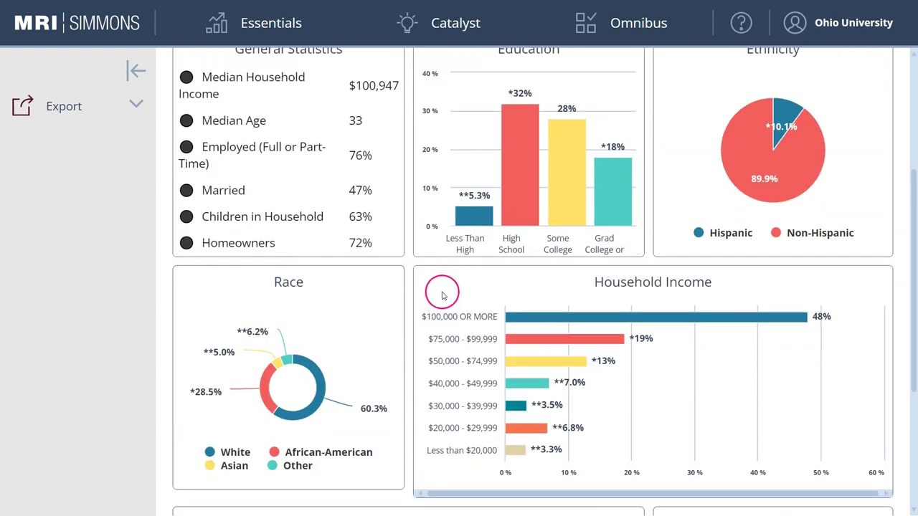
{"action": "scroll", "coordinate": [444, 298], "scroll_direction": "up", "scroll_amount": 1}
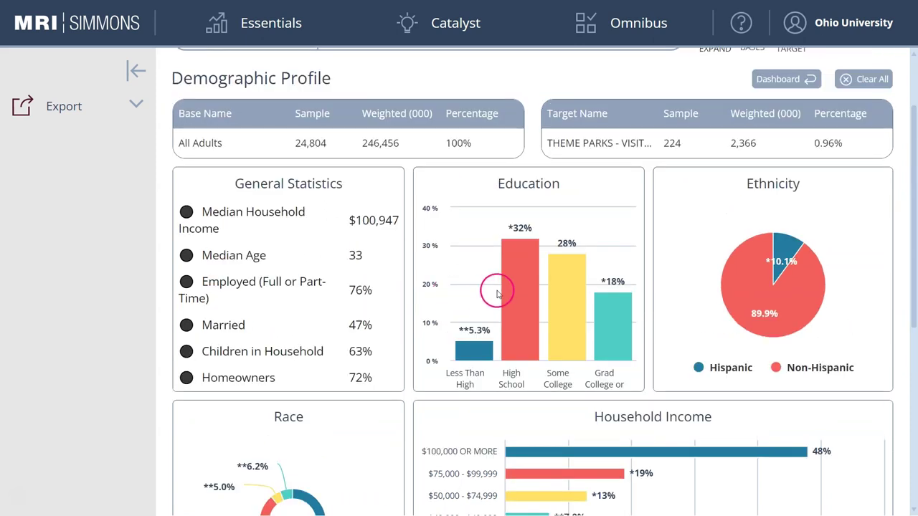
{"action": "mouse_move", "coordinate": [513, 270]}
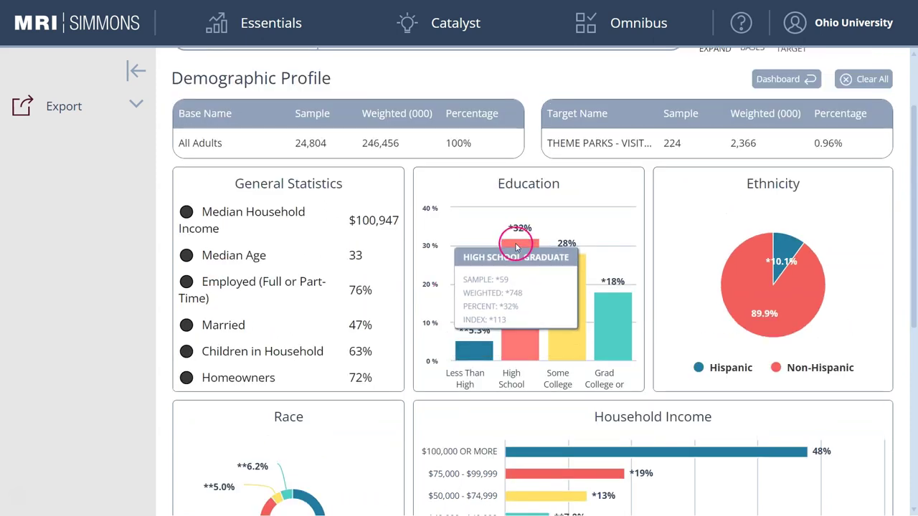
{"action": "scroll", "coordinate": [485, 313], "scroll_direction": "down", "scroll_amount": 3}
{"action": "scroll", "coordinate": [487, 318], "scroll_direction": "down", "scroll_amount": 4}
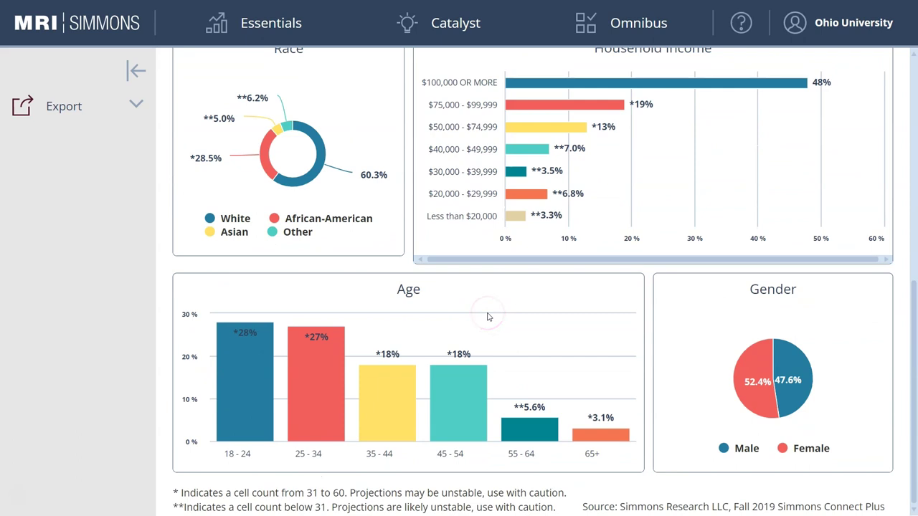
Highlight the cell-count caution footnote plus the base 24,804 and target 224 sample sizes
{"action": "left_click_drag", "start_coordinate": [146, 485], "coordinate": [194, 497]}
{"action": "left_click", "coordinate": [312, 490]}
{"action": "left_click_drag", "start_coordinate": [477, 493], "coordinate": [334, 493]}
{"action": "scroll", "coordinate": [368, 488], "scroll_direction": "up", "scroll_amount": 5}
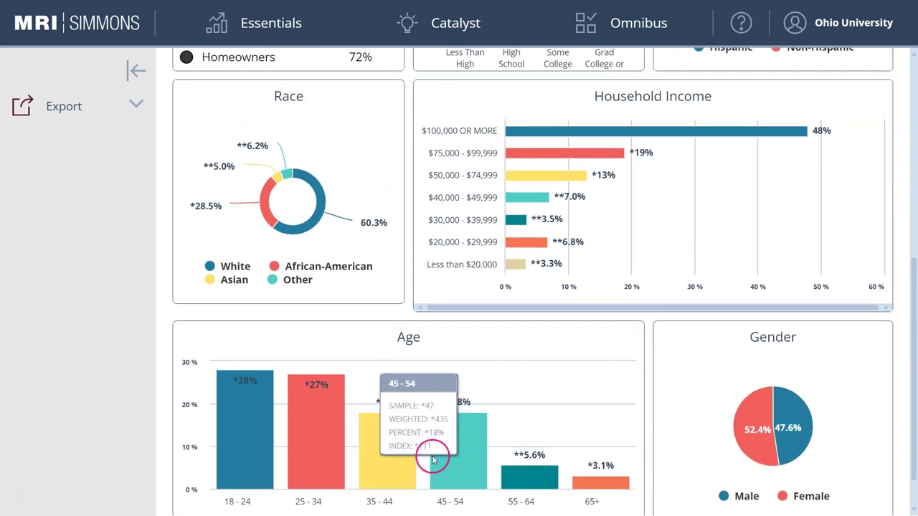
{"action": "scroll", "coordinate": [431, 450], "scroll_direction": "up", "scroll_amount": 1}
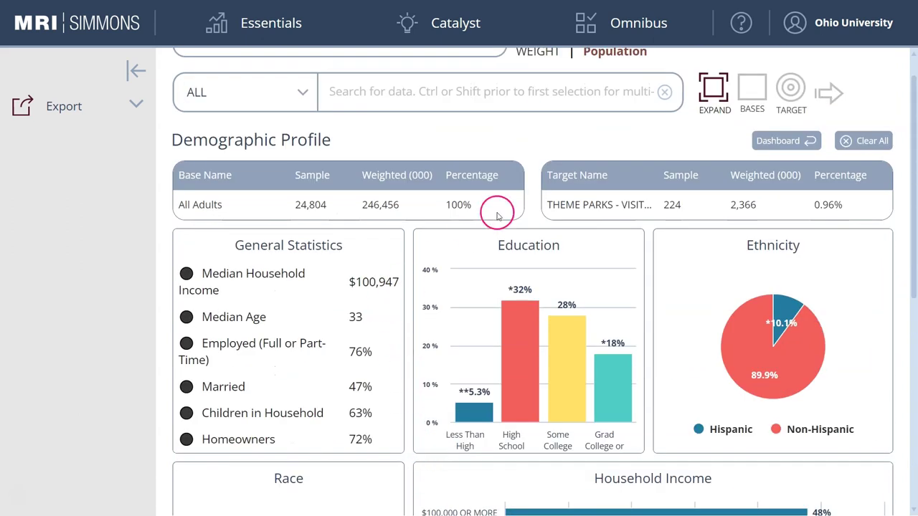
{"action": "left_click_drag", "start_coordinate": [689, 207], "coordinate": [676, 206]}
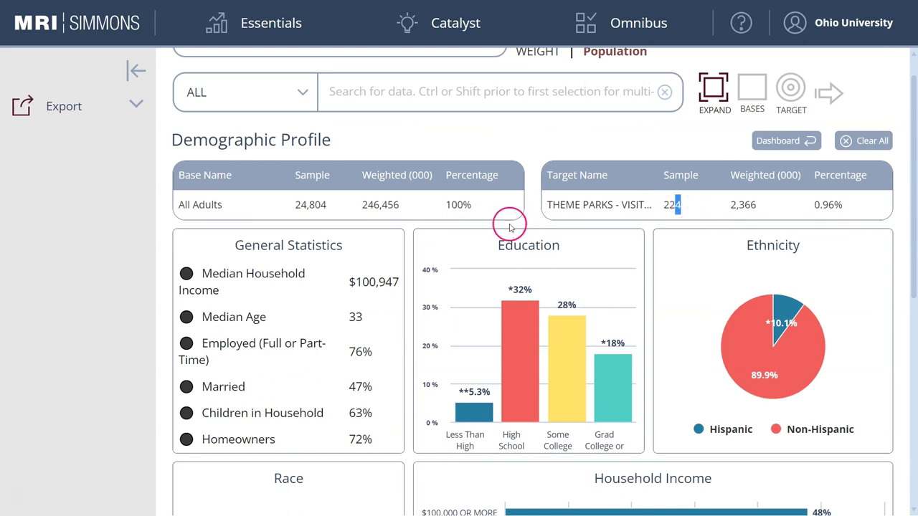
{"action": "left_click_drag", "start_coordinate": [337, 207], "coordinate": [293, 208]}
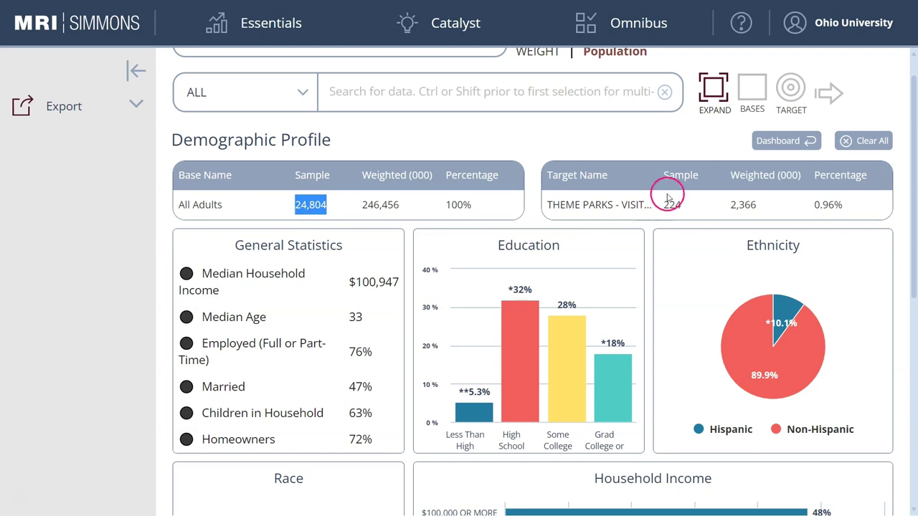
{"action": "left_click", "coordinate": [690, 206]}
{"action": "left_click_drag", "start_coordinate": [690, 207], "coordinate": [663, 206]}
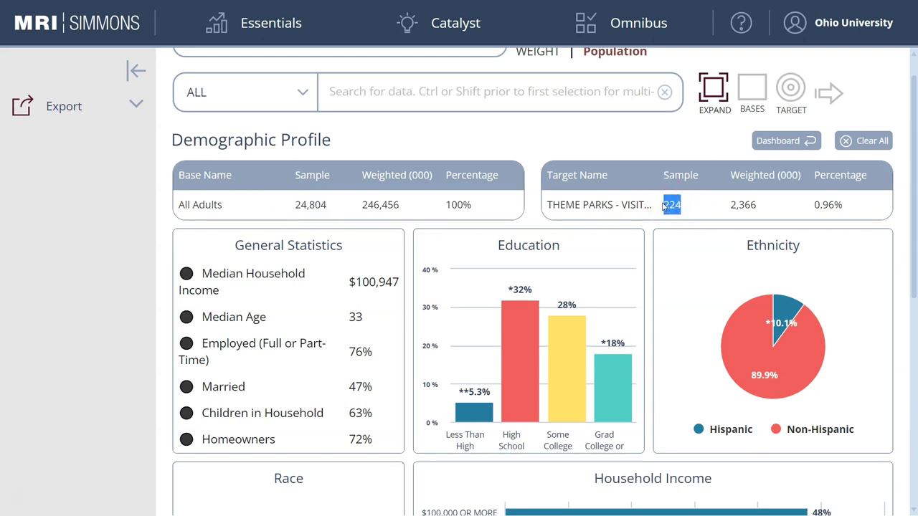
{"action": "left_click_drag", "start_coordinate": [663, 207], "coordinate": [667, 228]}
{"action": "left_click", "coordinate": [667, 228]}
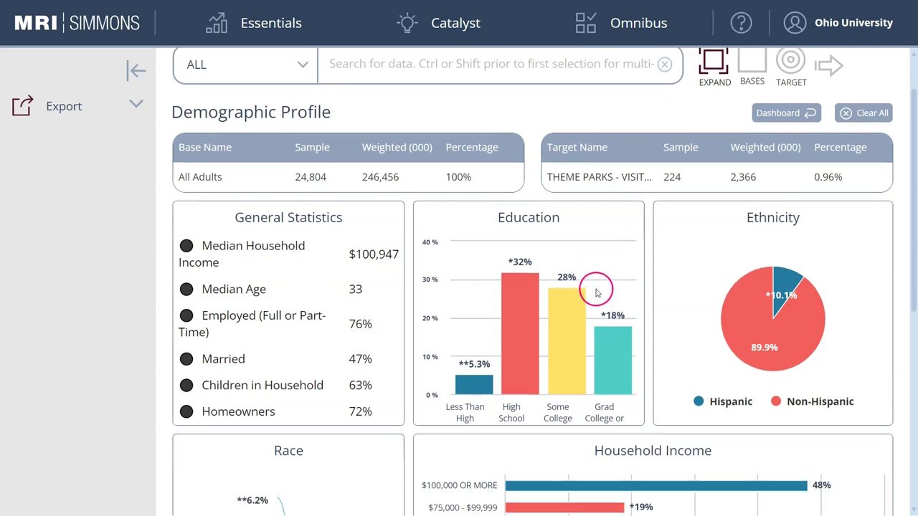
Scroll through the remaining Cedar Point profile charts to review the results
{"action": "scroll", "coordinate": [594, 289], "scroll_direction": "down", "scroll_amount": 1}
{"action": "mouse_move", "coordinate": [522, 241]}
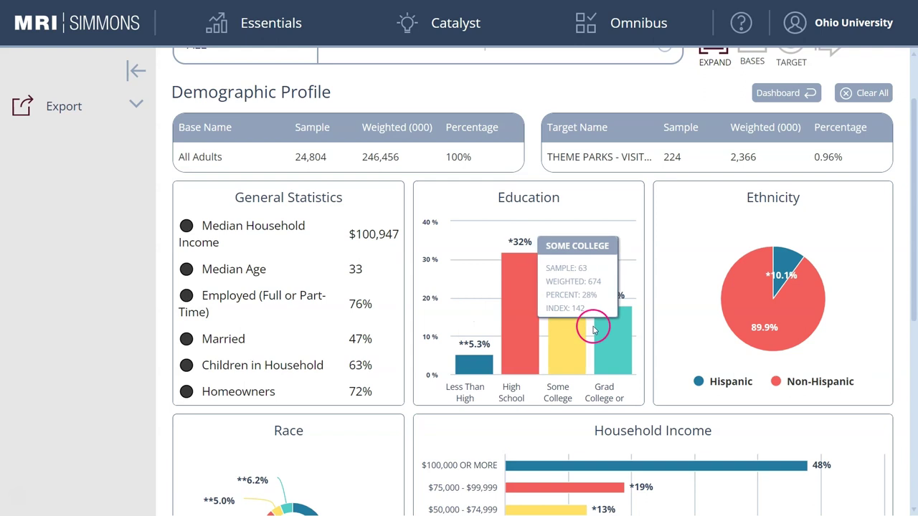
{"action": "scroll", "coordinate": [567, 380], "scroll_direction": "down", "scroll_amount": 2}
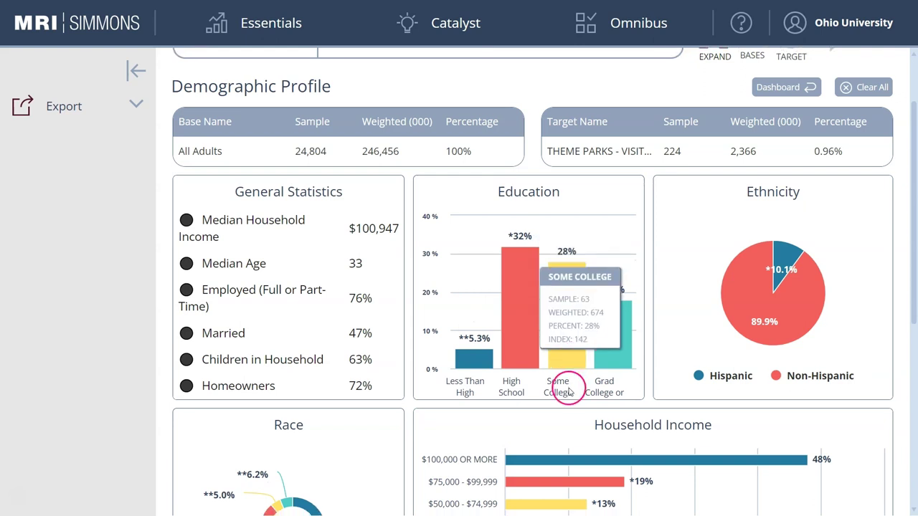
{"action": "scroll", "coordinate": [418, 310], "scroll_direction": "down", "scroll_amount": 2}
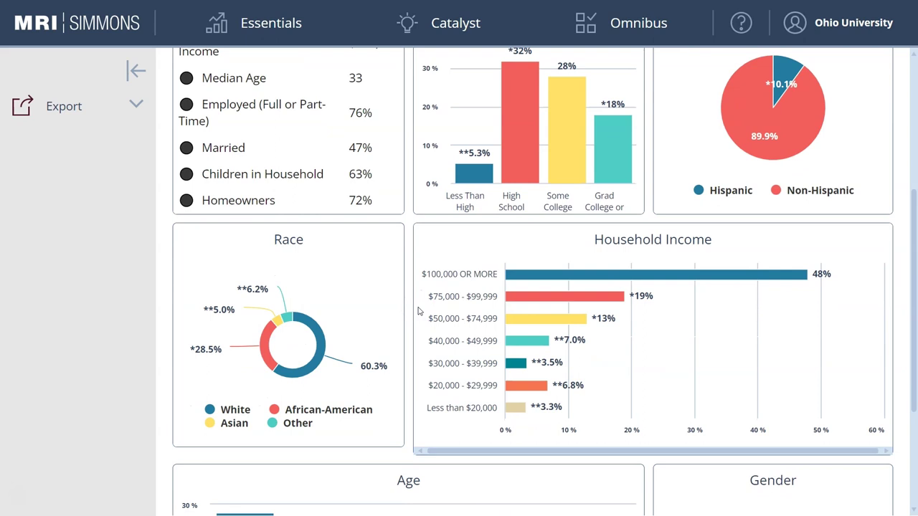
{"action": "scroll", "coordinate": [419, 310], "scroll_direction": "up", "scroll_amount": 2}
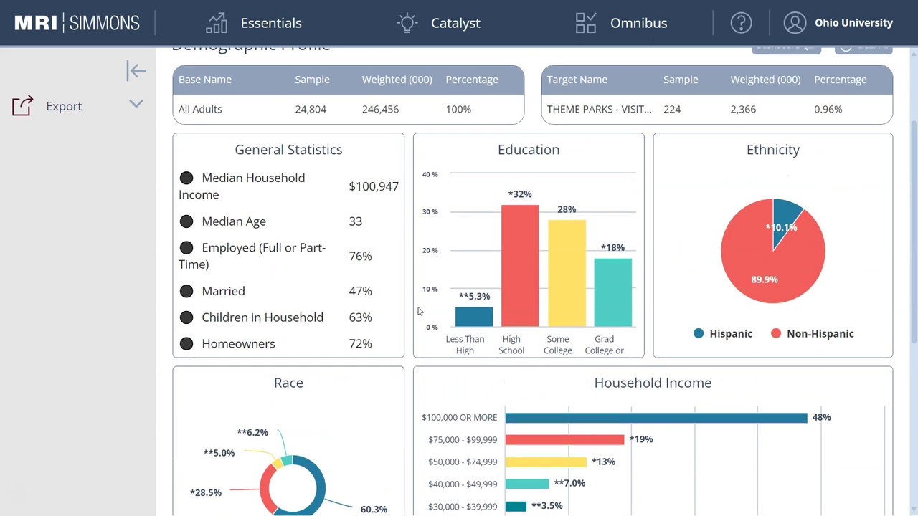
{"action": "scroll", "coordinate": [419, 310], "scroll_direction": "up", "scroll_amount": 1}
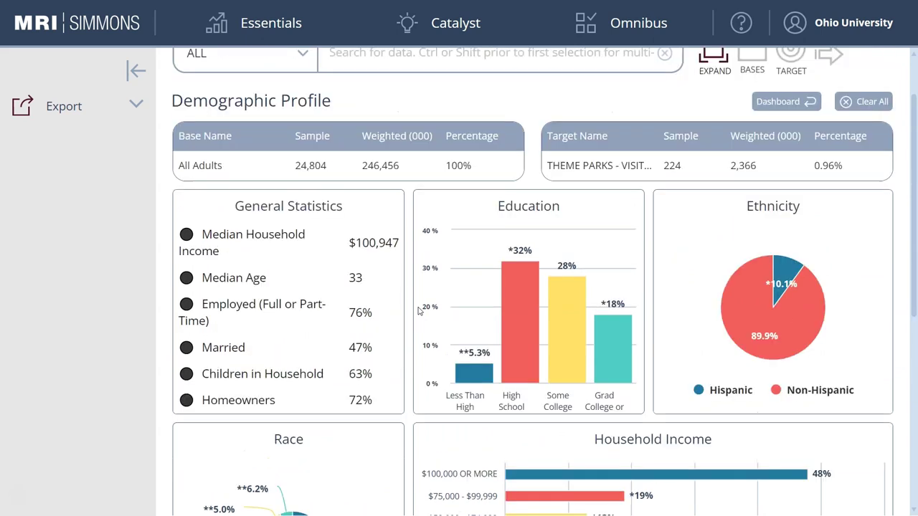
{"action": "left_click", "coordinate": [431, 297]}
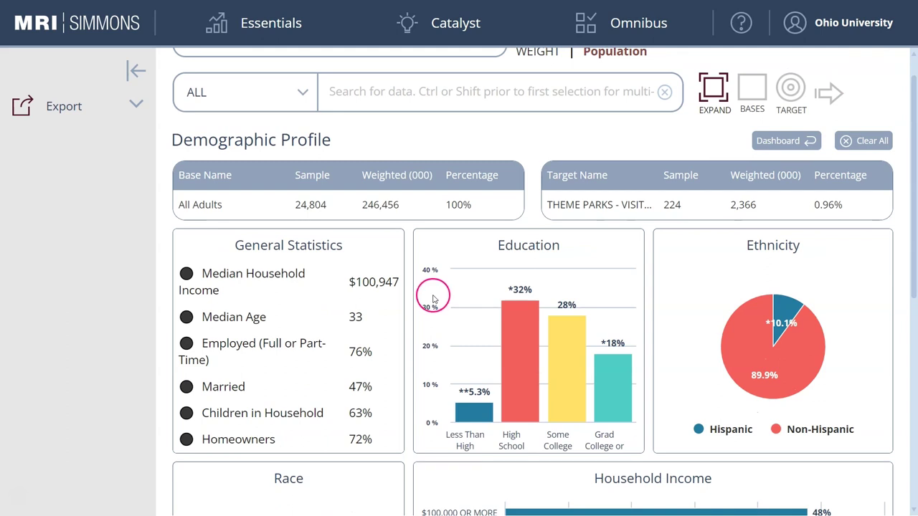
{"action": "scroll", "coordinate": [435, 299], "scroll_direction": "up", "scroll_amount": 1}
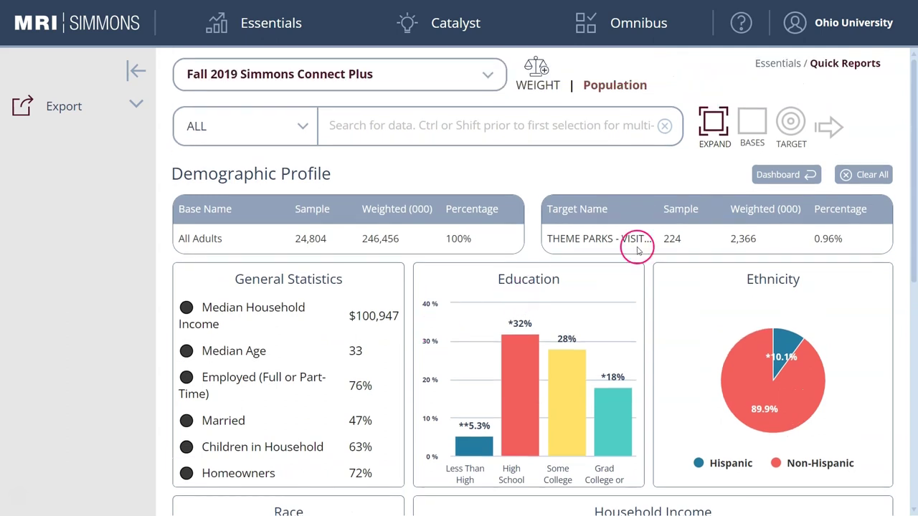
Clear the Cedar Point report and open the data category list
{"action": "left_click", "coordinate": [853, 175]}
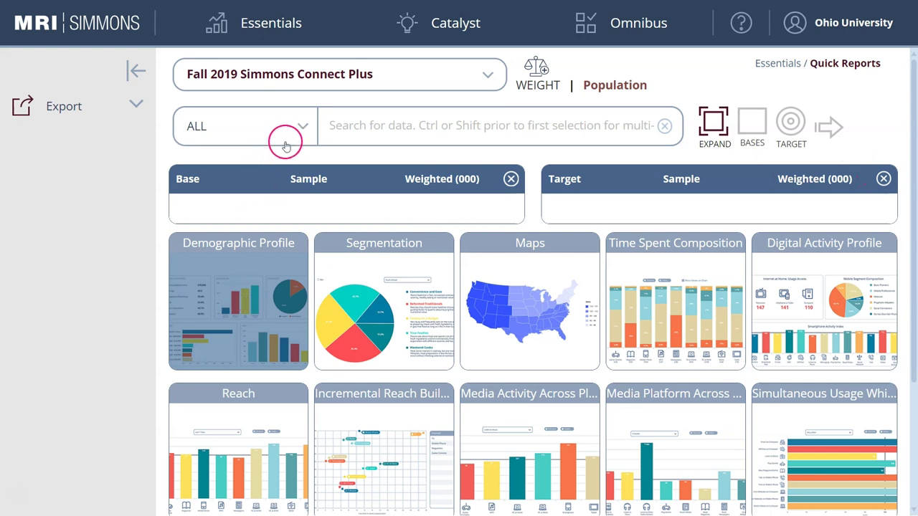
{"action": "left_click", "coordinate": [302, 127]}
{"action": "scroll", "coordinate": [223, 290], "scroll_direction": "down", "scroll_amount": 1}
{"action": "scroll", "coordinate": [224, 296], "scroll_direction": "down", "scroll_amount": 2}
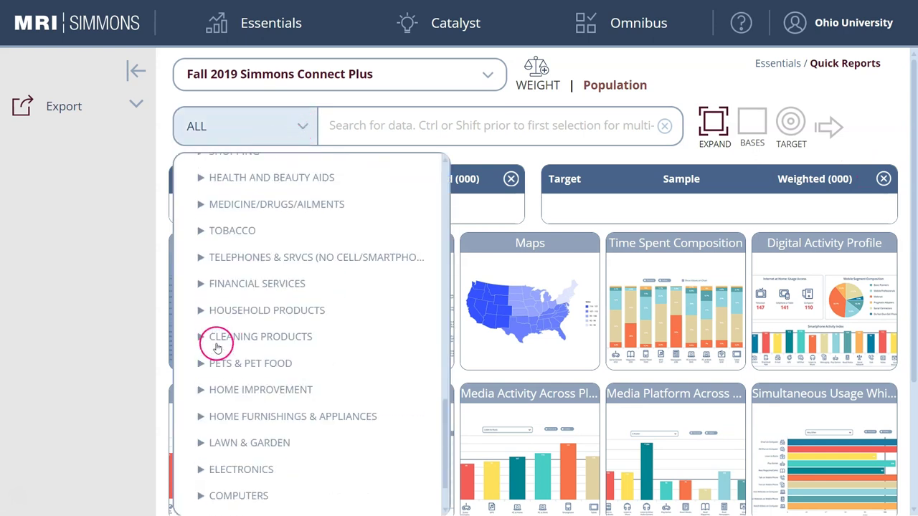
{"action": "scroll", "coordinate": [219, 341], "scroll_direction": "up", "scroll_amount": 2}
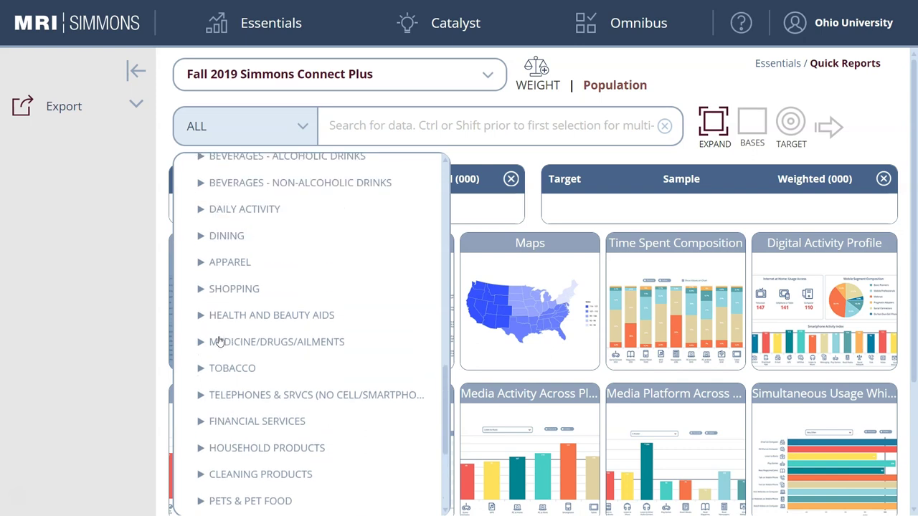
{"action": "scroll", "coordinate": [219, 341], "scroll_direction": "up", "scroll_amount": 4}
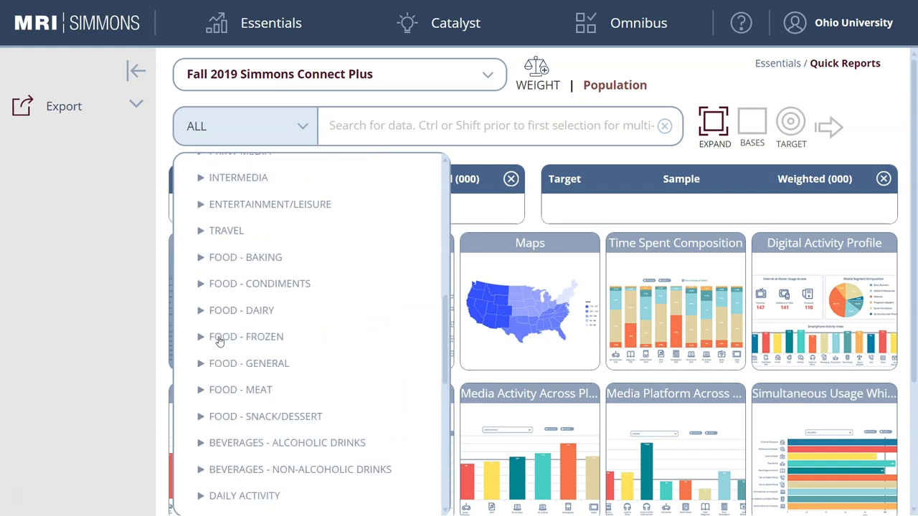
{"action": "scroll", "coordinate": [219, 341], "scroll_direction": "up", "scroll_amount": 1}
Choose ENTERTAINMENT/LEISURE > THEME PARKS > 'Visited last 12 months' as the search question
{"action": "left_click", "coordinate": [199, 251]}
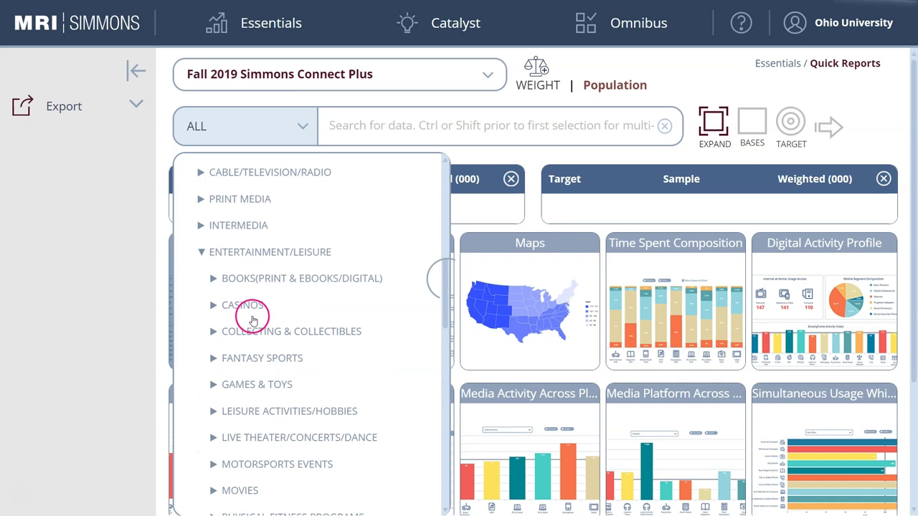
{"action": "scroll", "coordinate": [253, 321], "scroll_direction": "down", "scroll_amount": 3}
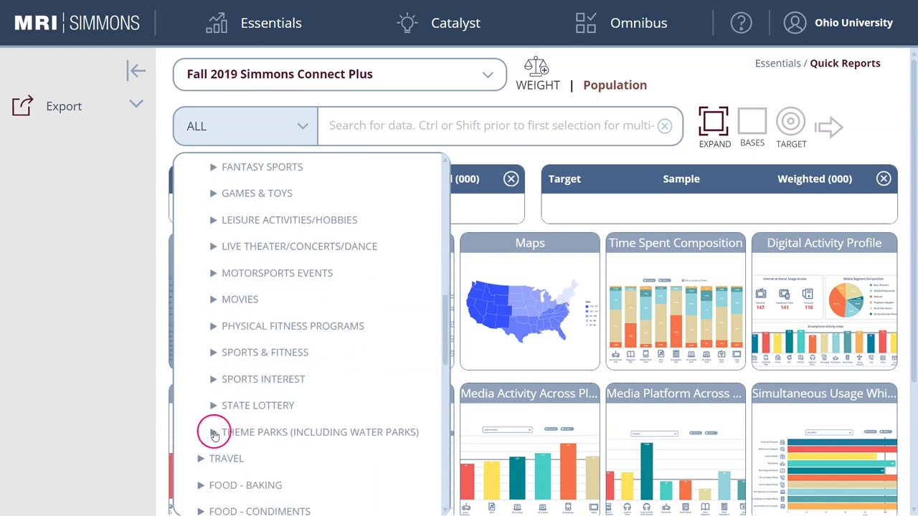
{"action": "left_click", "coordinate": [213, 433]}
{"action": "scroll", "coordinate": [279, 383], "scroll_direction": "down", "scroll_amount": 1}
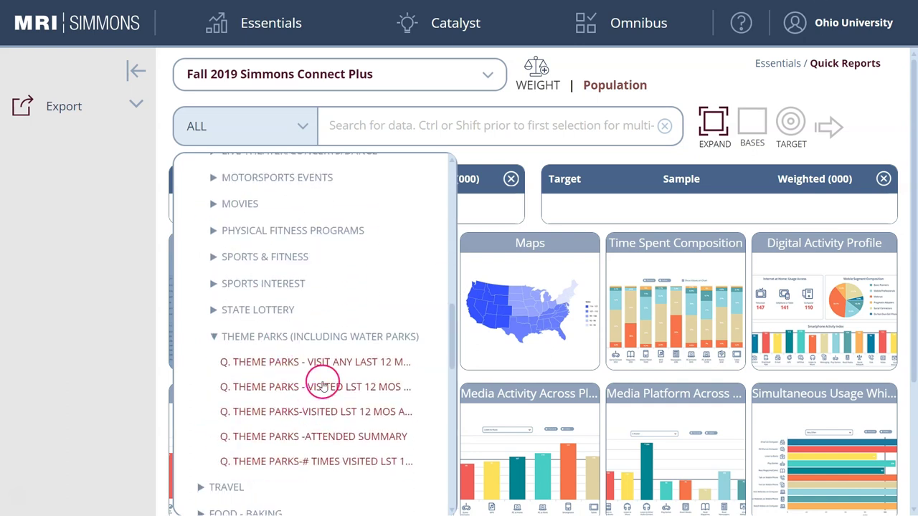
{"action": "left_click", "coordinate": [323, 386]}
Pick DISNEY WORLD MAGIC KINGDOM (FL) from the list of parks
{"action": "scroll", "coordinate": [421, 242], "scroll_direction": "down", "scroll_amount": 1}
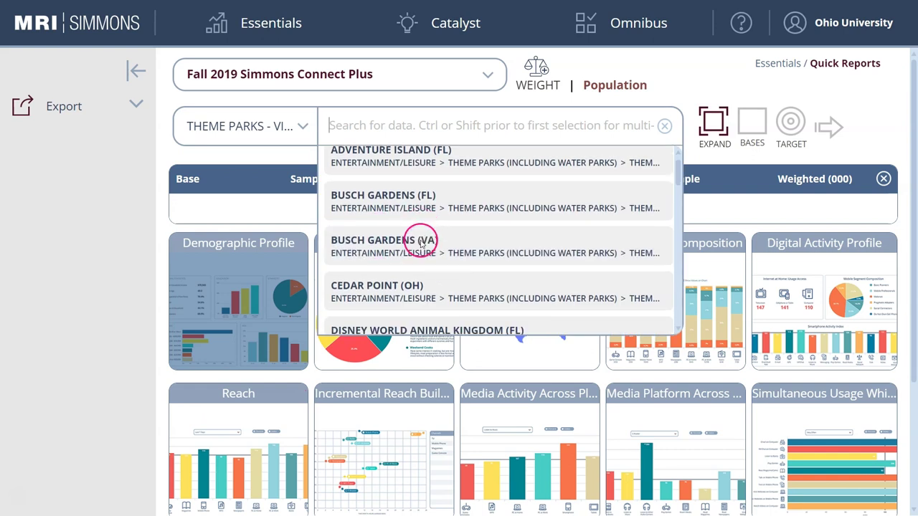
{"action": "scroll", "coordinate": [420, 248], "scroll_direction": "down", "scroll_amount": 1}
{"action": "scroll", "coordinate": [418, 249], "scroll_direction": "down", "scroll_amount": 2}
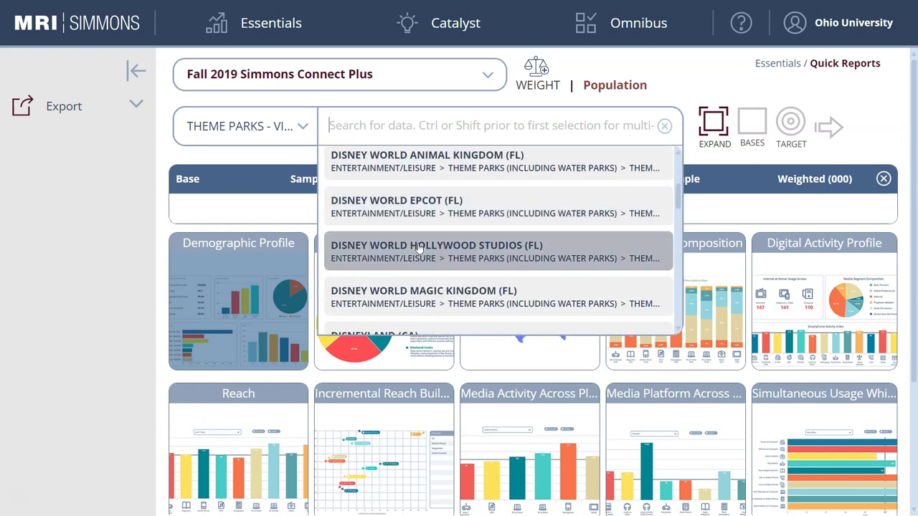
{"action": "scroll", "coordinate": [419, 247], "scroll_direction": "down", "scroll_amount": 1}
{"action": "left_click", "coordinate": [390, 251]}
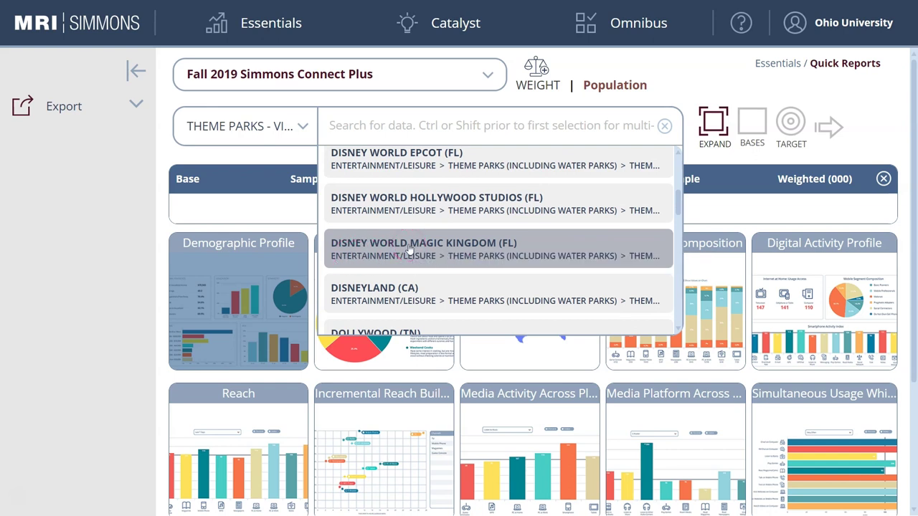
{"action": "left_click", "coordinate": [360, 100]}
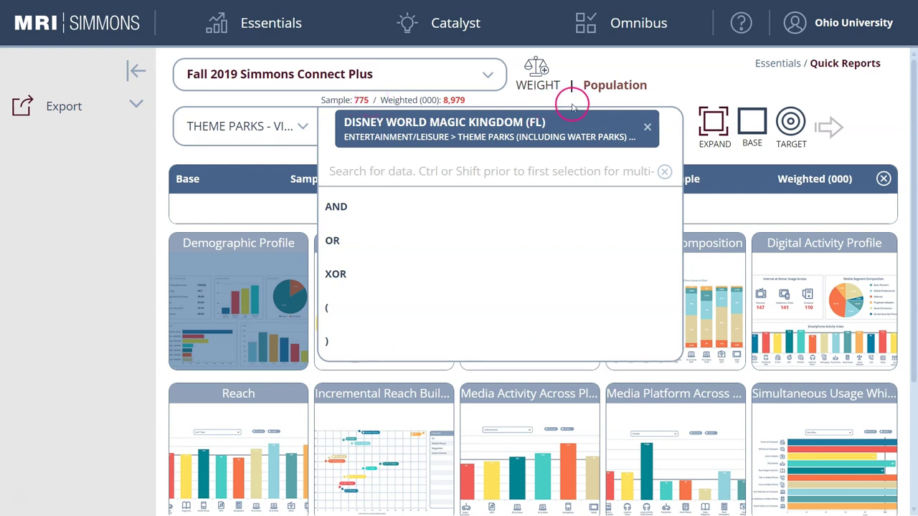
Make Magic Kingdom visitors the report target (775 sample, 8,979 weighted)
{"action": "left_click", "coordinate": [695, 77]}
{"action": "left_click", "coordinate": [752, 145]}
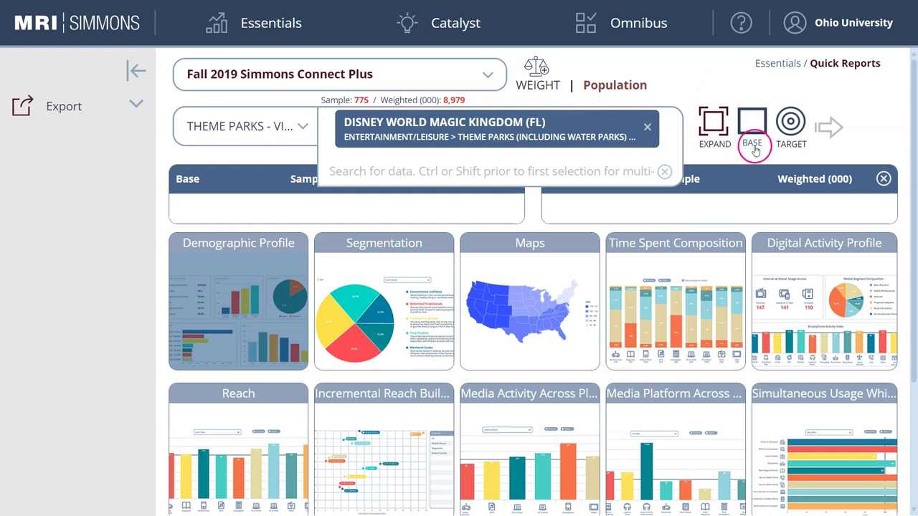
{"action": "left_click", "coordinate": [790, 128]}
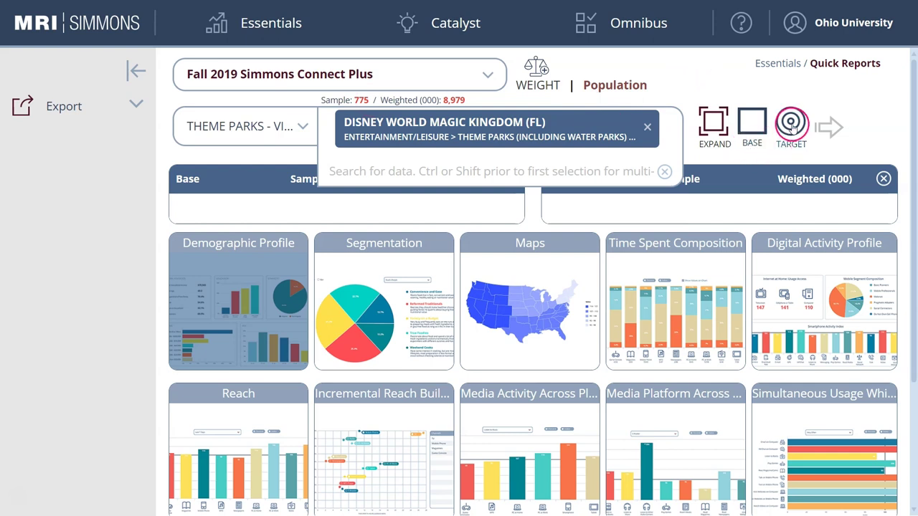
{"action": "left_click", "coordinate": [667, 212]}
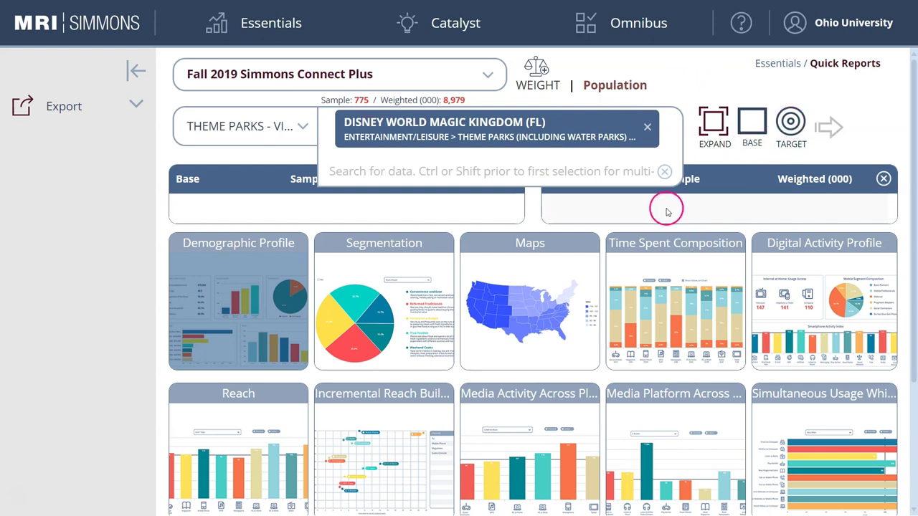
{"action": "left_click", "coordinate": [789, 124]}
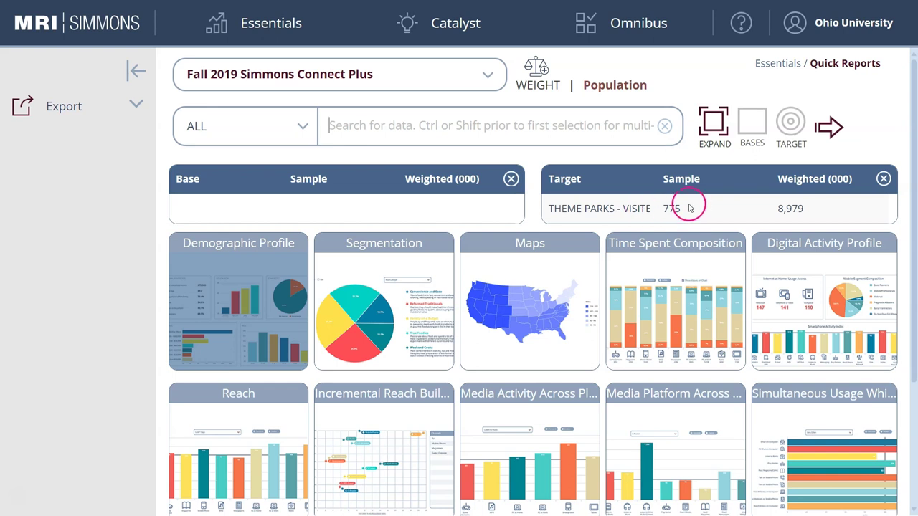
Run the Demographic Profile for Magic Kingdom visitors and read the Education bar figures
{"action": "left_click", "coordinate": [826, 127]}
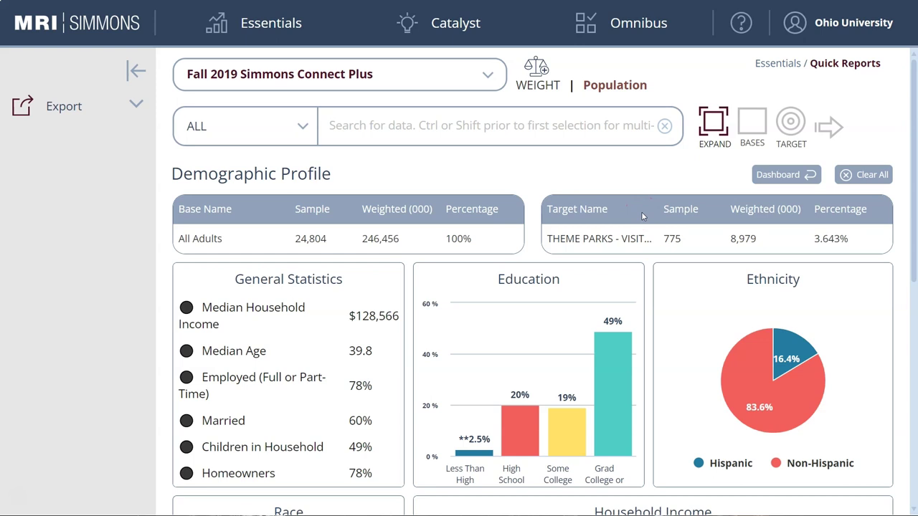
{"action": "mouse_move", "coordinate": [483, 455]}
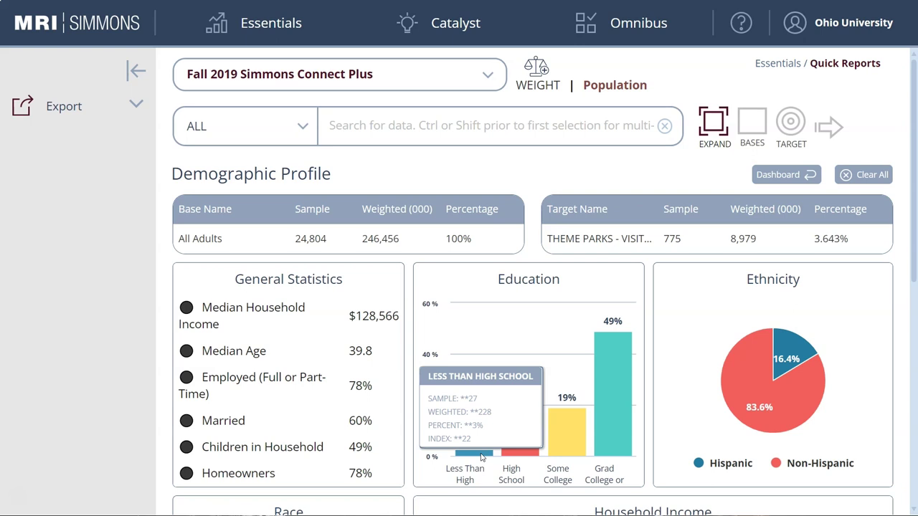
{"action": "left_click", "coordinate": [516, 400]}
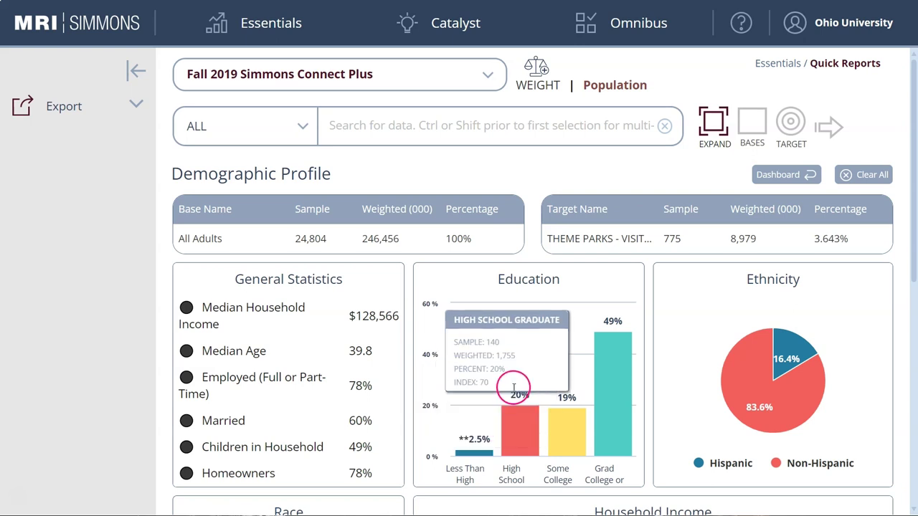
{"action": "mouse_move", "coordinate": [475, 435]}
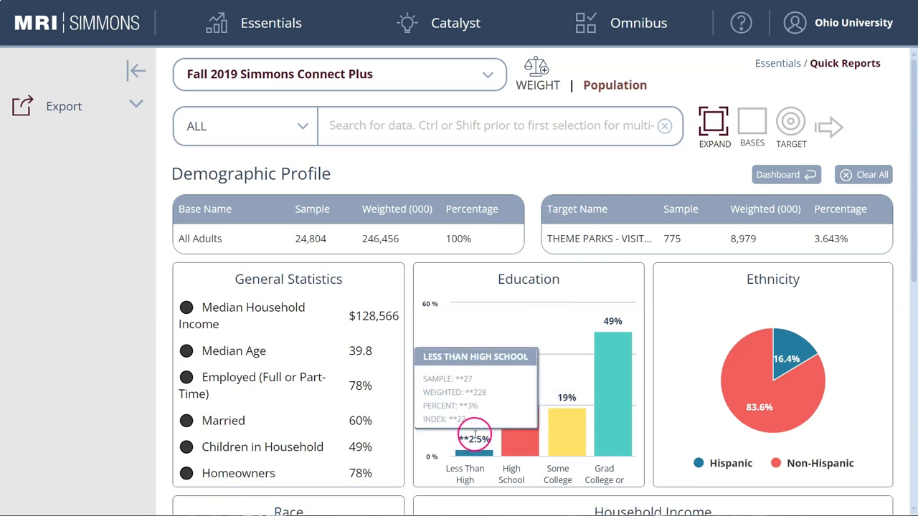
{"action": "scroll", "coordinate": [475, 435], "scroll_direction": "down", "scroll_amount": 6}
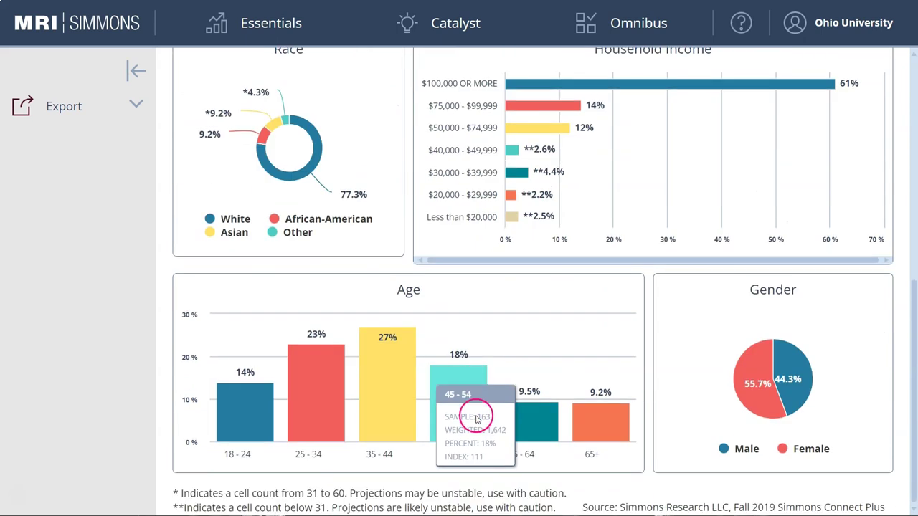
{"action": "left_click_drag", "start_coordinate": [327, 507], "coordinate": [258, 507]}
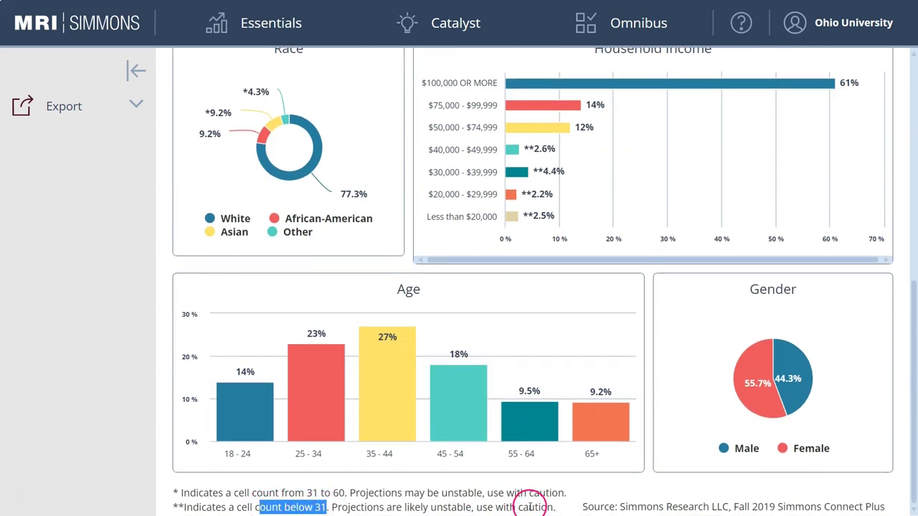
{"action": "mouse_move", "coordinate": [550, 361]}
{"action": "scroll", "coordinate": [587, 323], "scroll_direction": "up", "scroll_amount": 3}
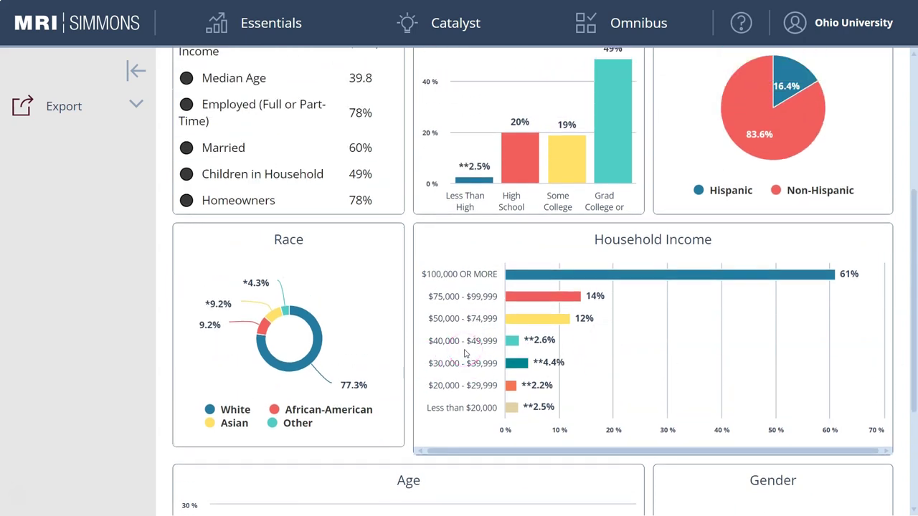
{"action": "scroll", "coordinate": [464, 354], "scroll_direction": "up", "scroll_amount": 3}
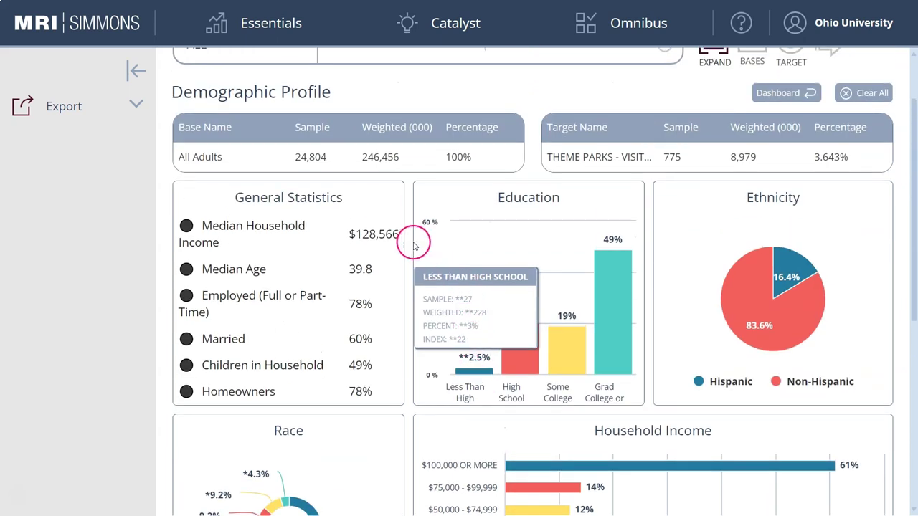